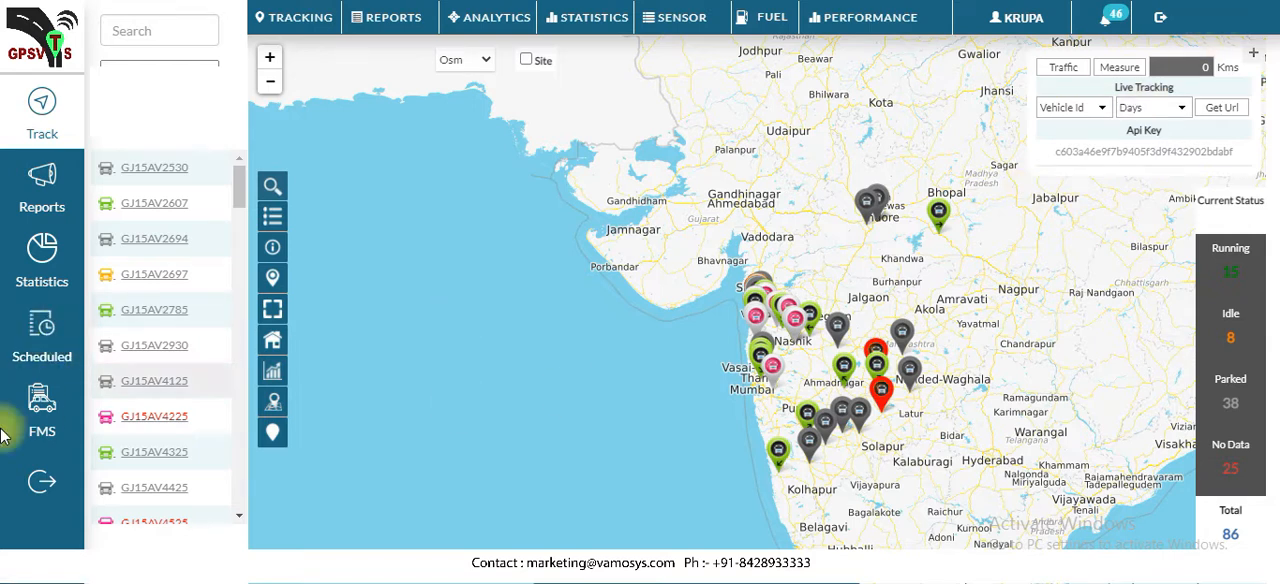
Open the scheduled reports page with the daily mail scheduling for vehicles
left_click(41, 356)
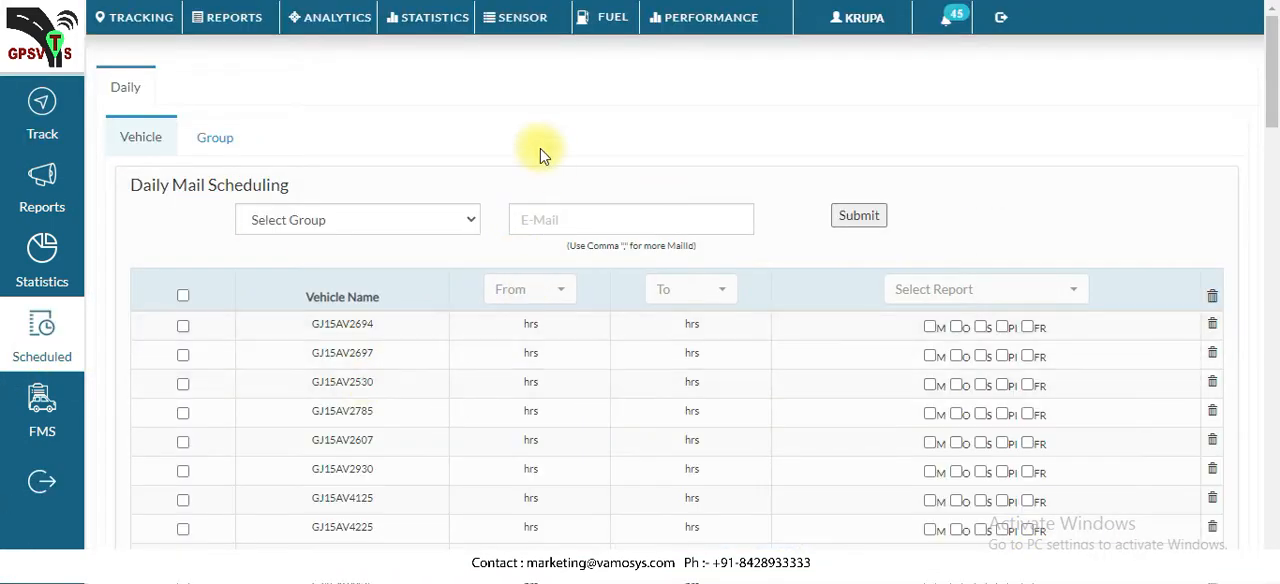
scroll(528, 171, "down", 1)
scroll(532, 200, "up", 1)
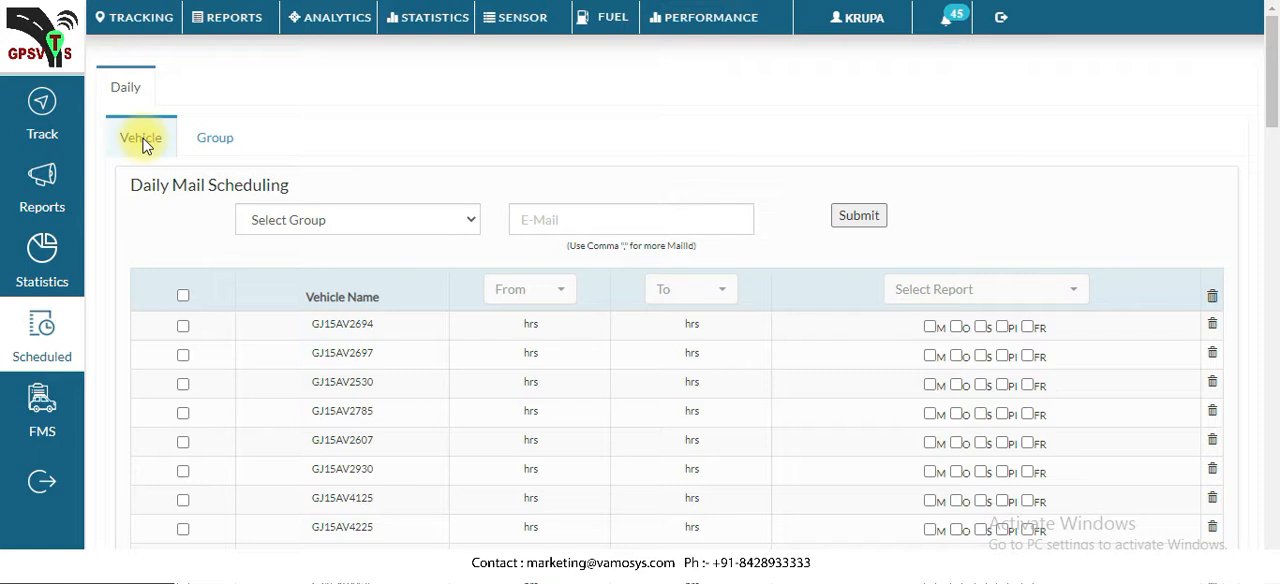
Choose the account's own vehicle group for the daily mail scheduling
scroll(257, 234, "down", 1)
left_click(366, 126)
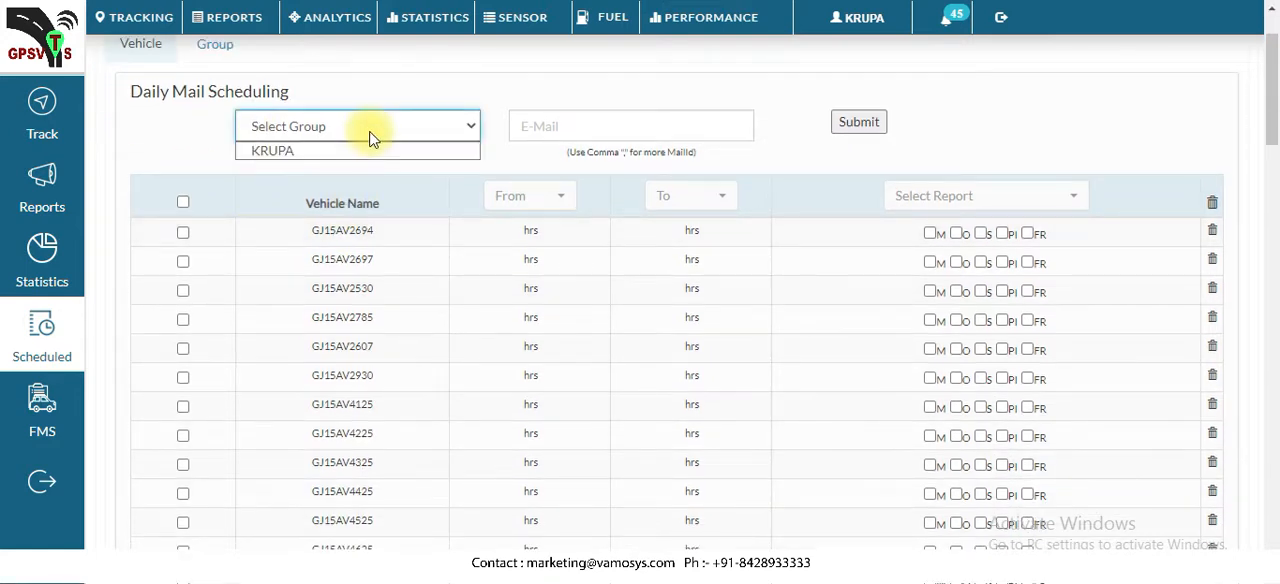
left_click(299, 149)
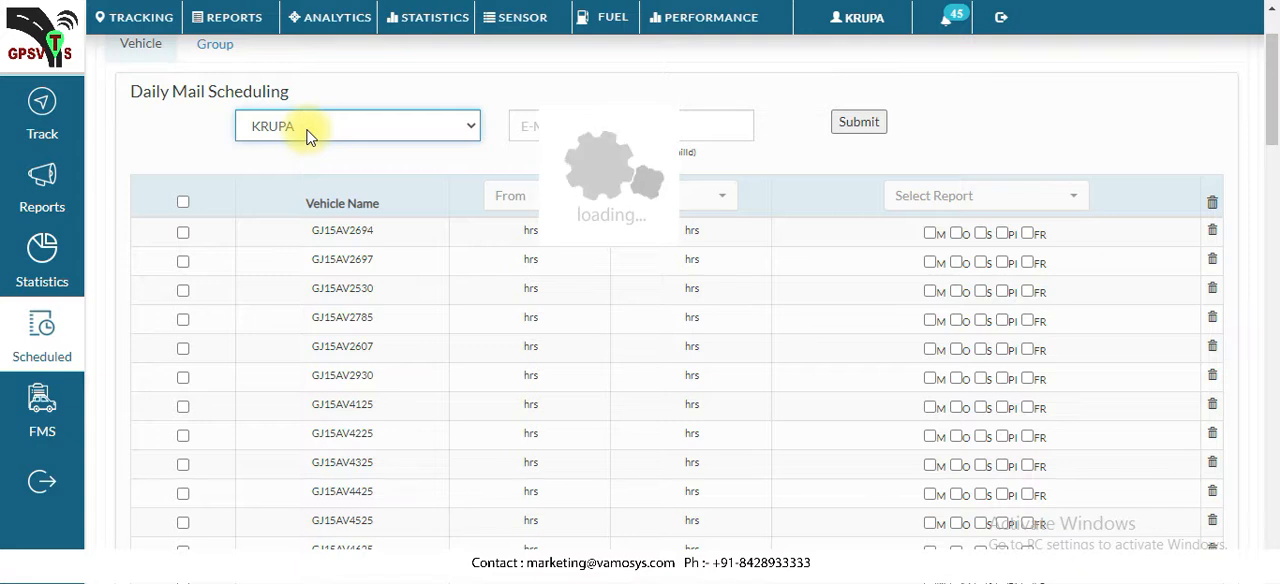
left_click(310, 130)
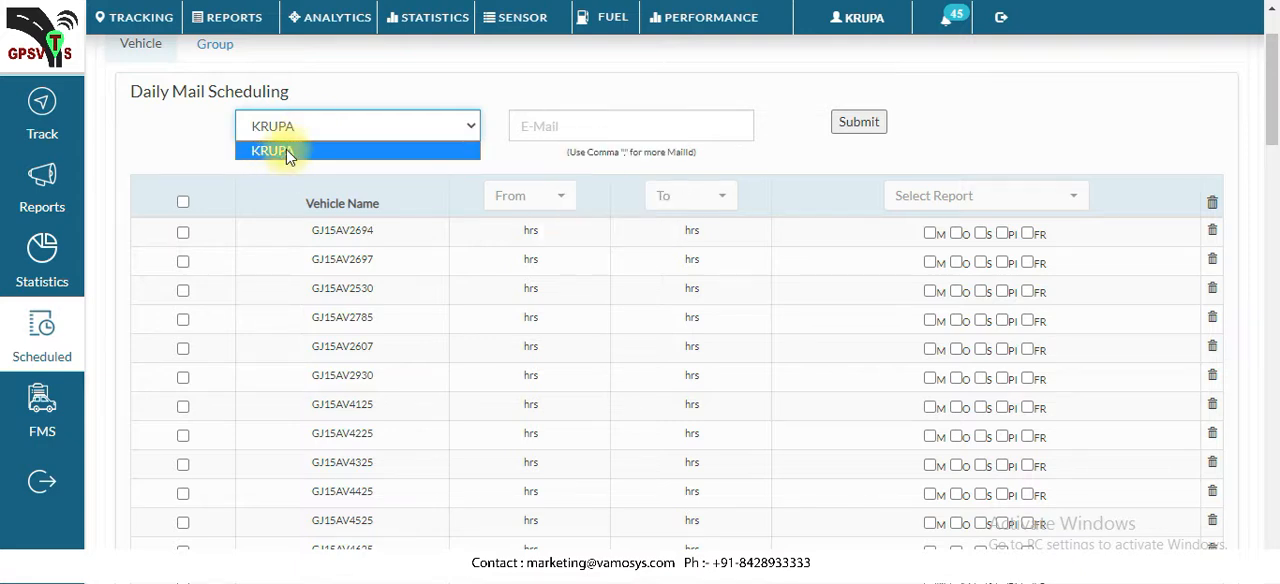
left_click(323, 119)
left_click(396, 126)
left_click(397, 130)
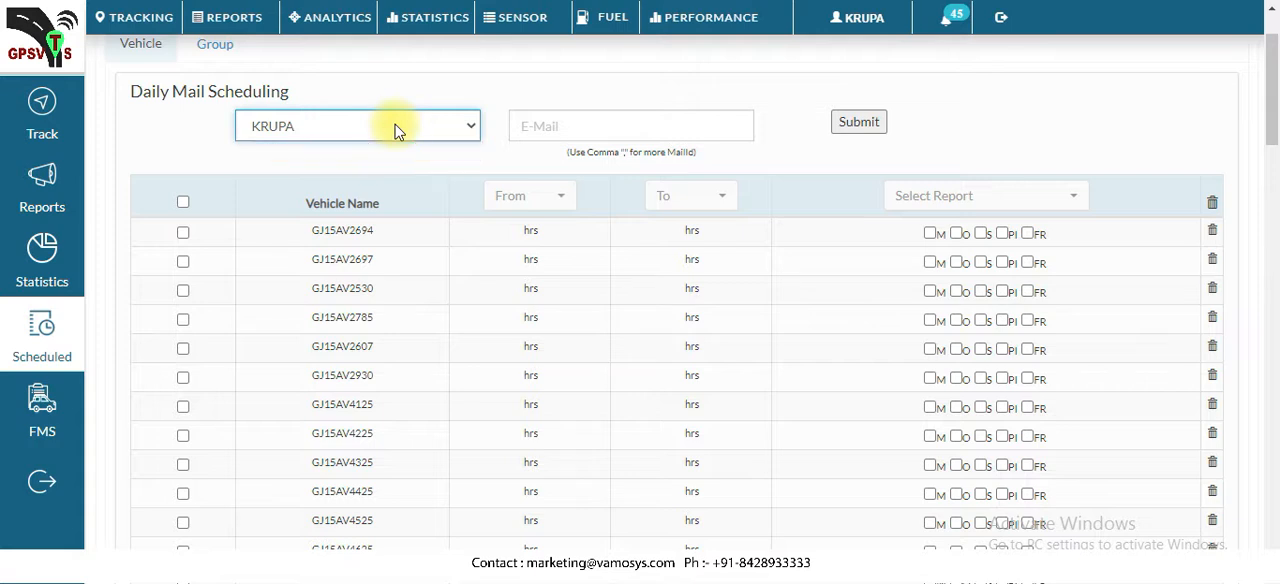
Examine the e-mail field with its hint for several recipients and look through the list of vehicles available for scheduling
left_click(547, 126)
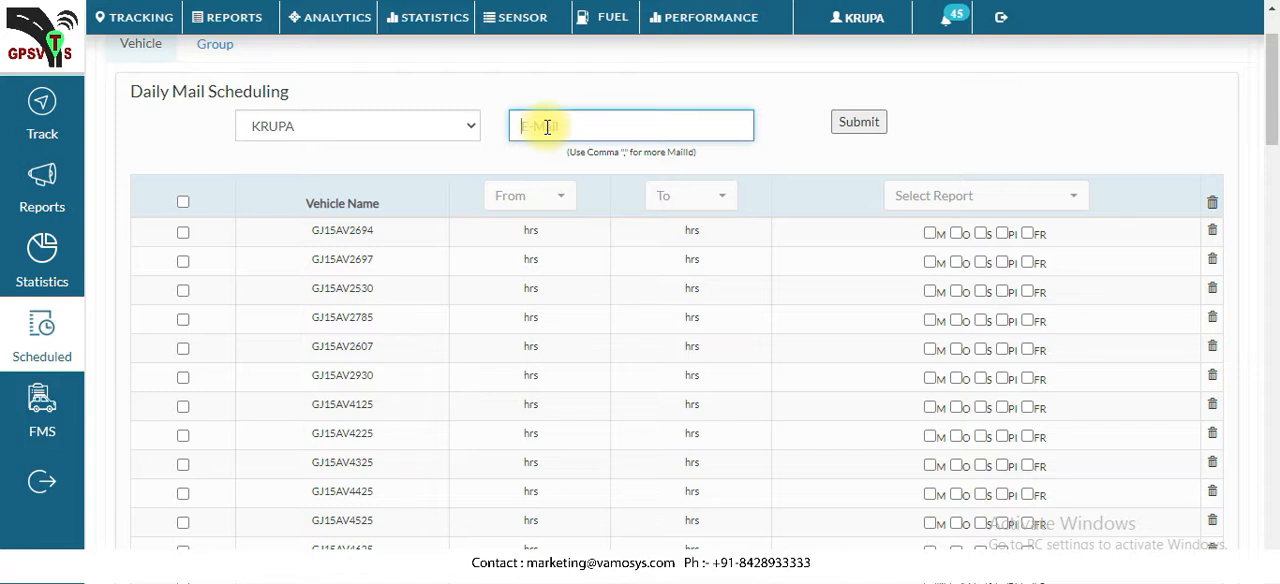
triple_click(600, 152)
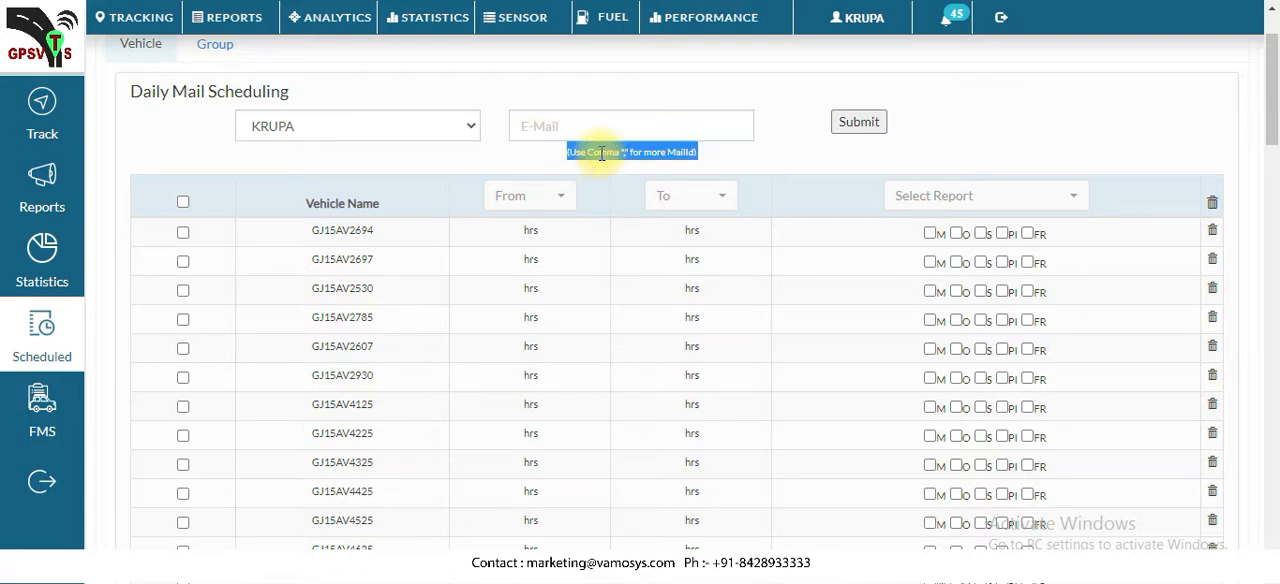
left_click(640, 131)
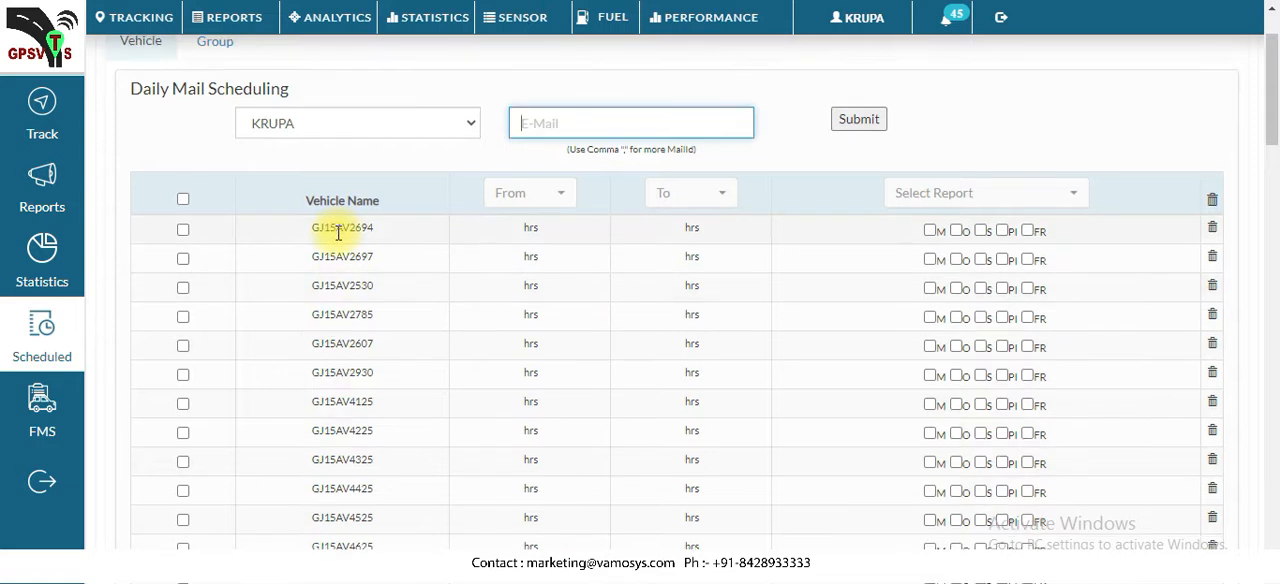
scroll(337, 236, "down", 10)
scroll(337, 240, "down", 10)
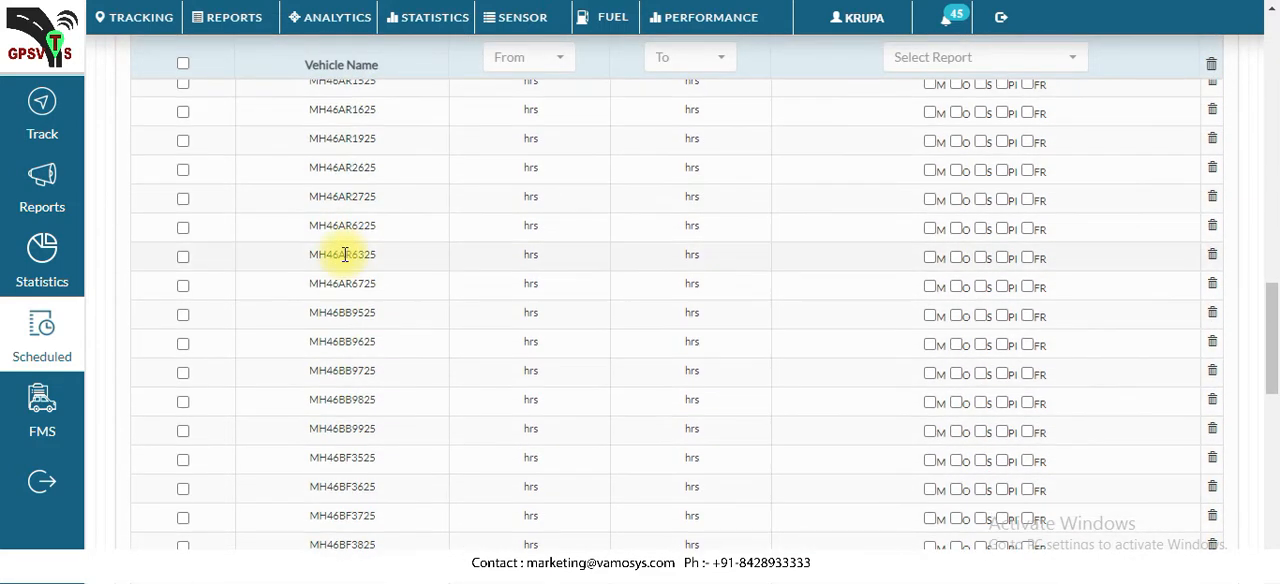
scroll(344, 254, "up", 15)
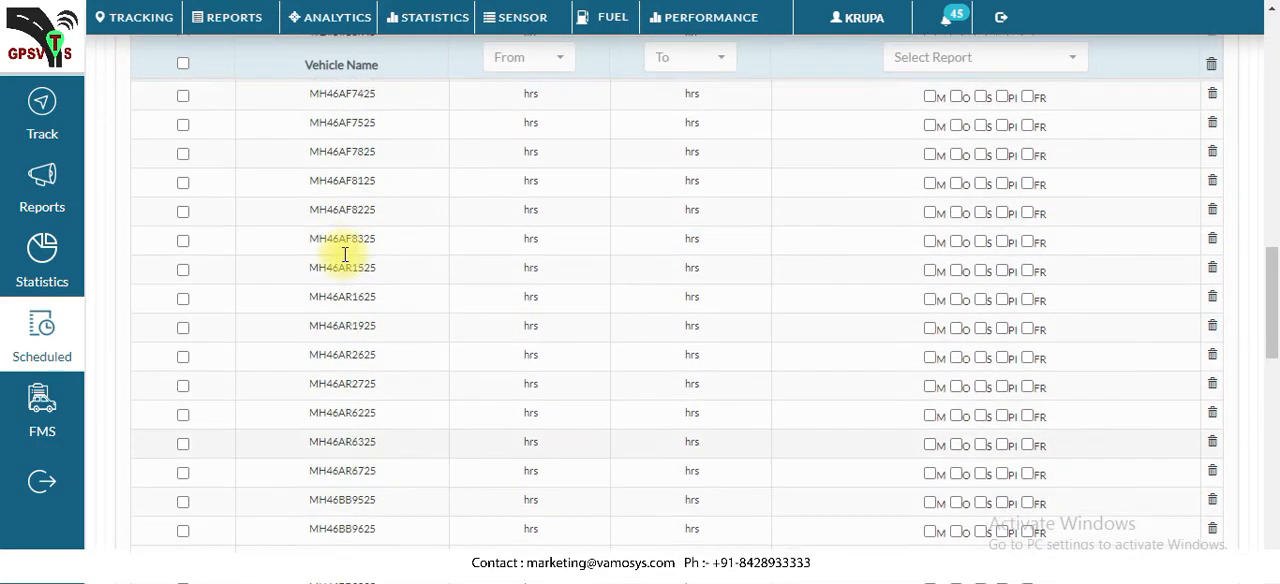
scroll(344, 254, "up", 5)
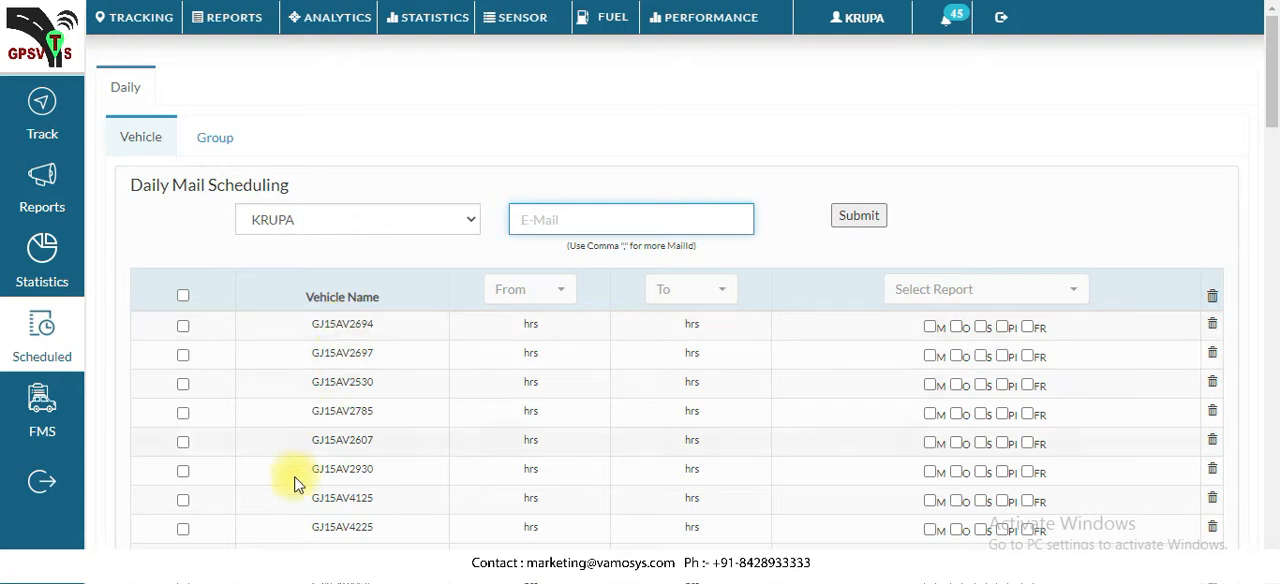
Examine the hourly options offered for the start and end times of the daily vehicle reports
left_click(563, 288)
left_click(563, 288)
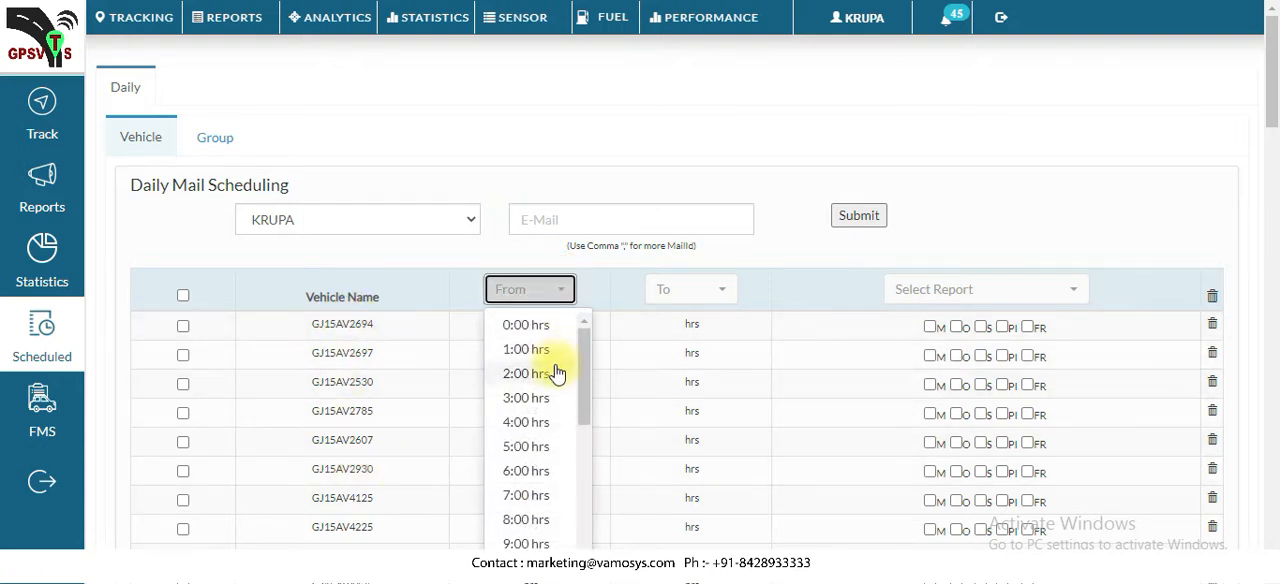
scroll(541, 376, "down", 2)
left_click(668, 302)
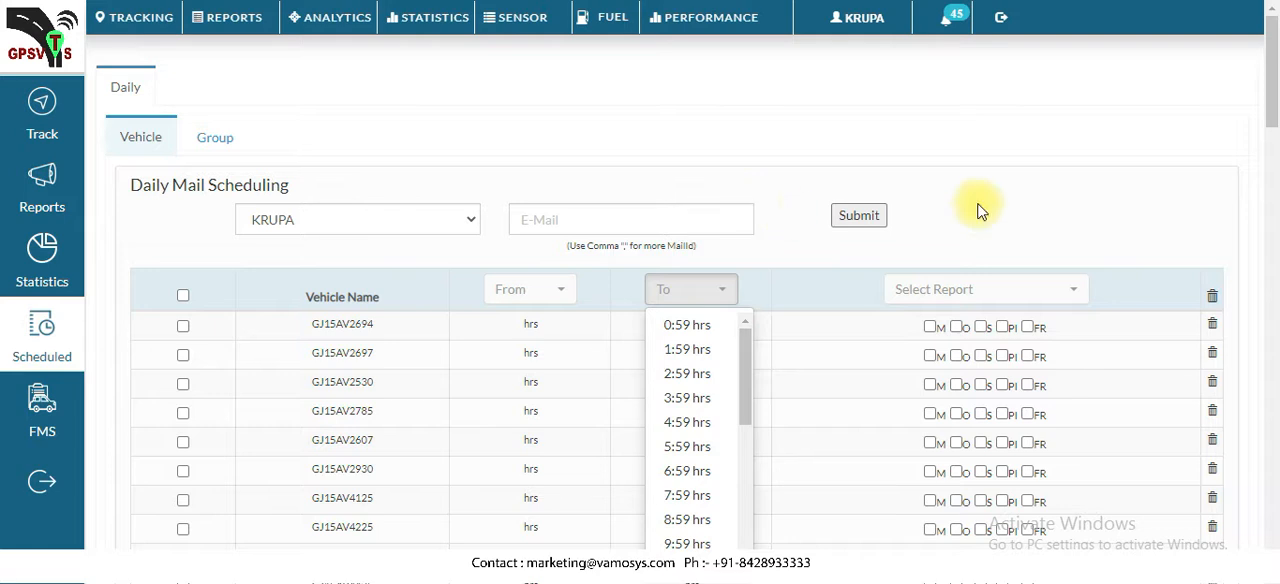
scroll(1176, 8, "down", 1)
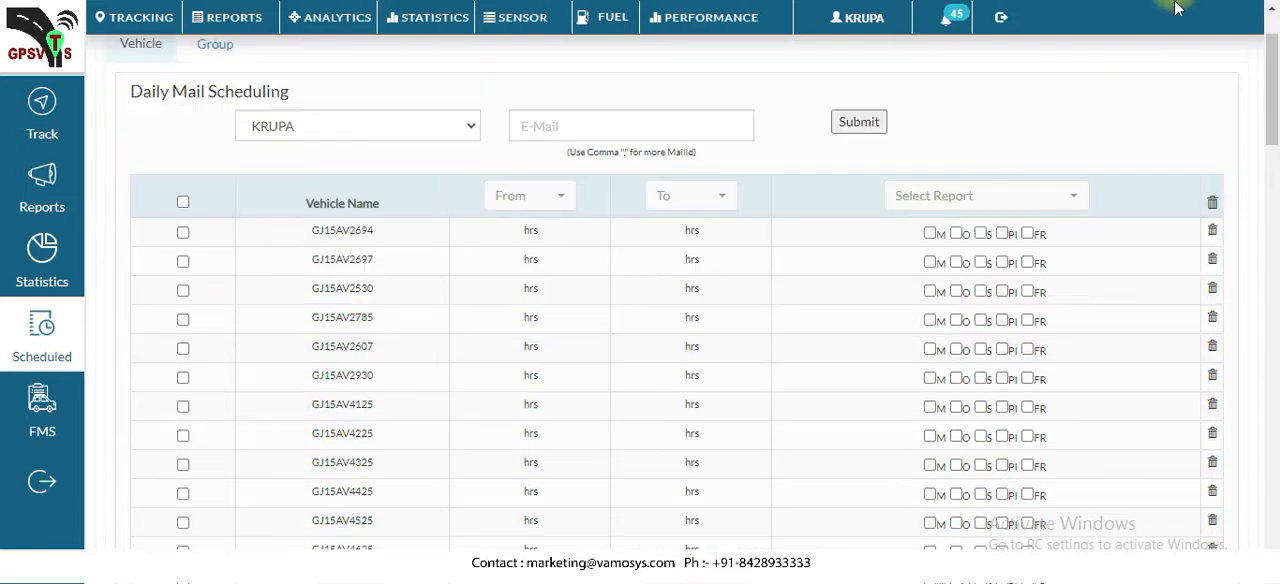
left_click(537, 208)
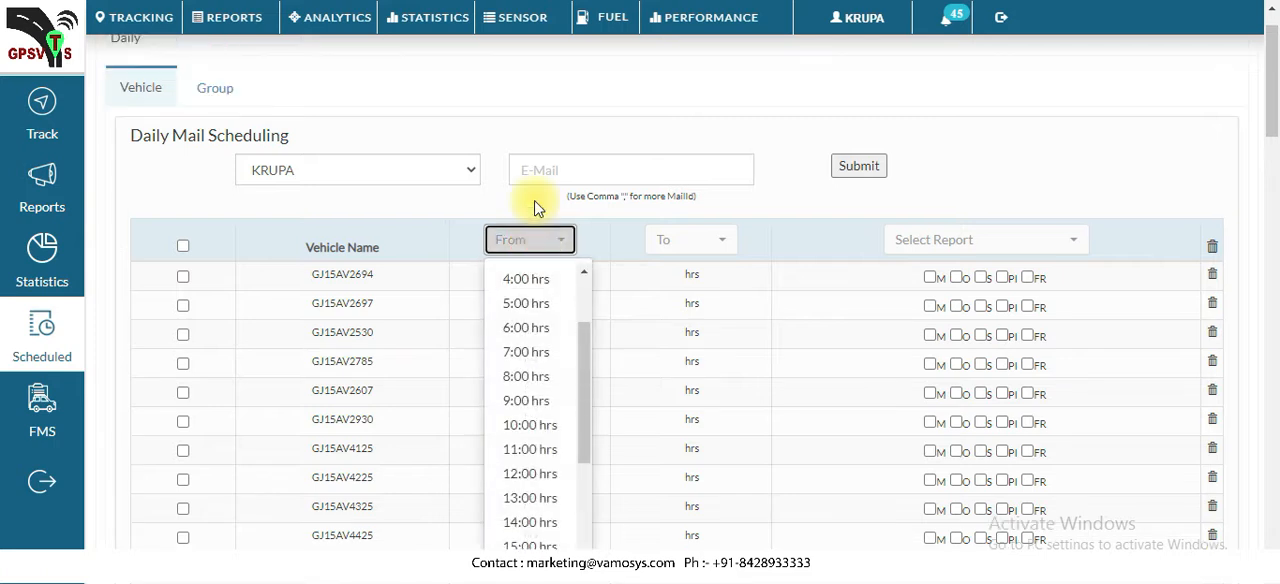
left_click(543, 236)
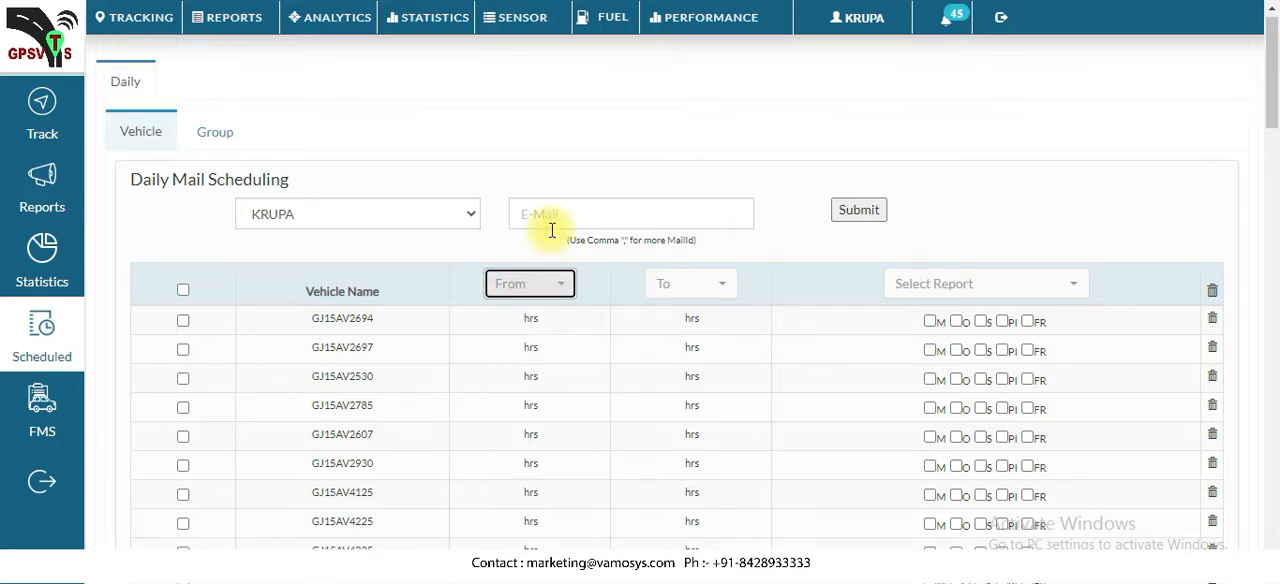
left_click(697, 299)
scroll(697, 300, "down", 1)
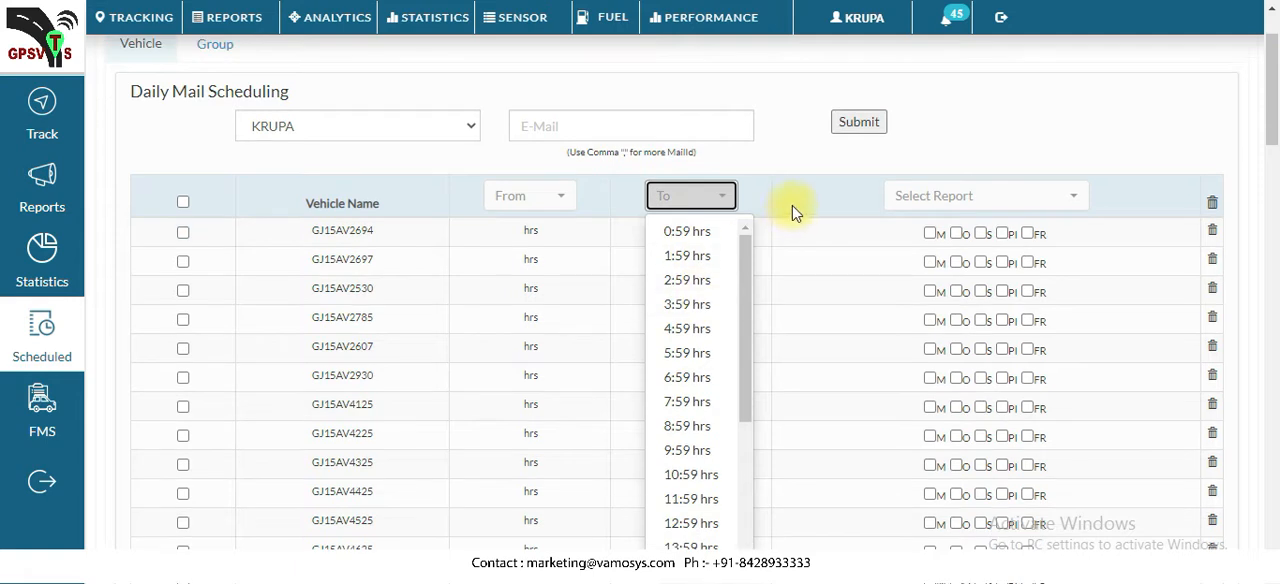
left_click(794, 151)
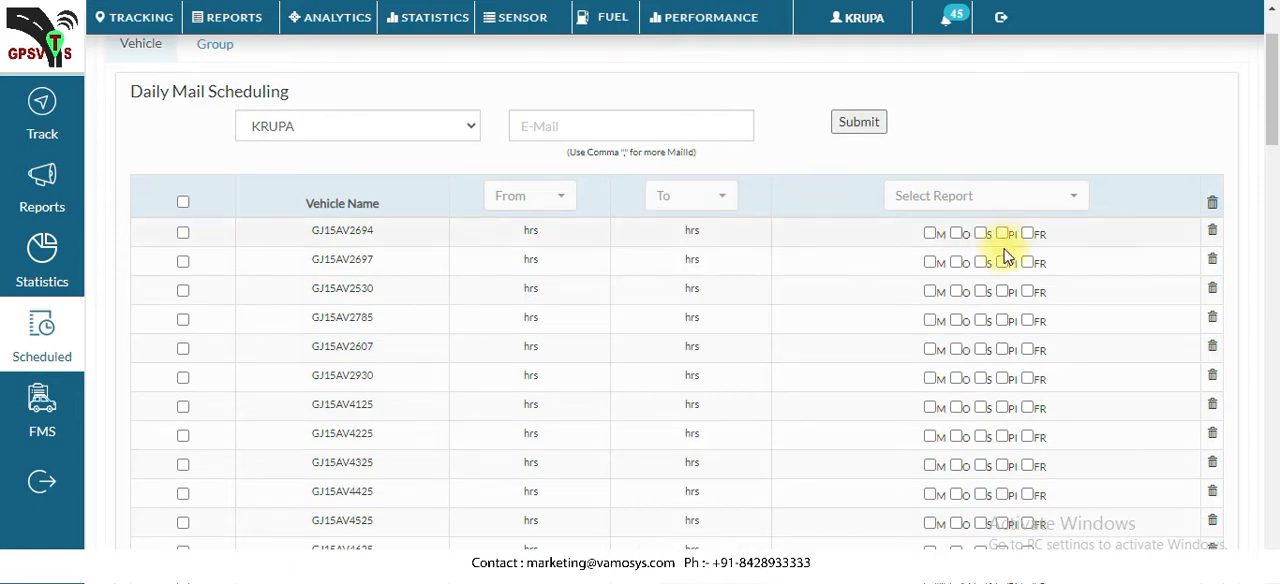
Review the vehicle report types and select Movement (M), Site (S) and FuelRaw (FR) for the first listed vehicle
left_click(994, 196)
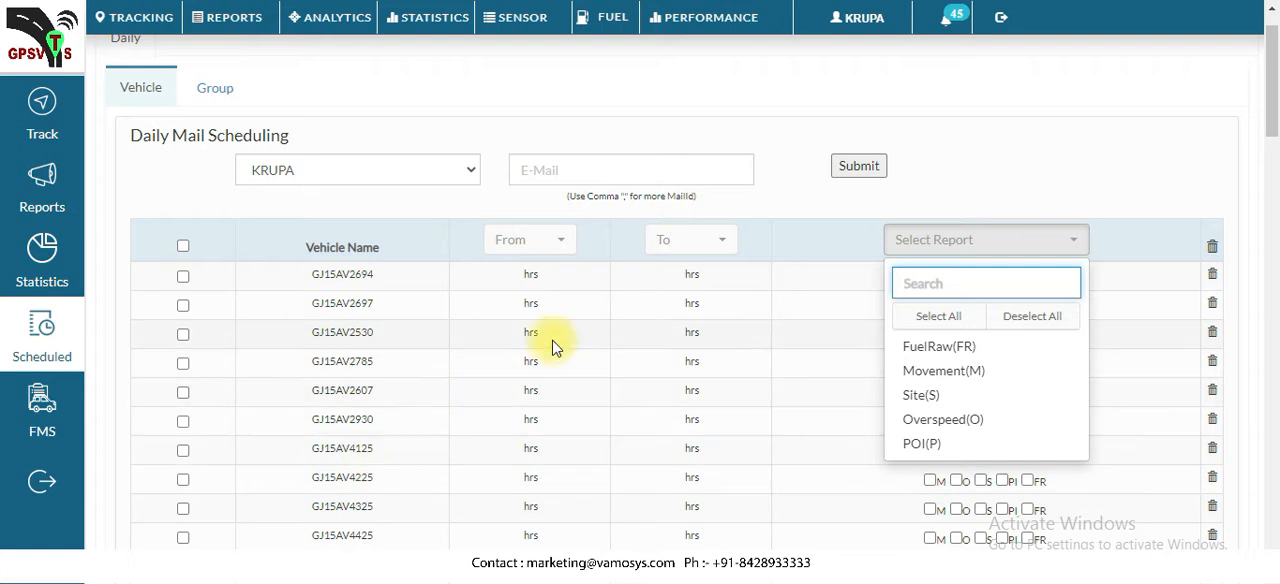
left_click(1020, 150)
left_click(929, 277)
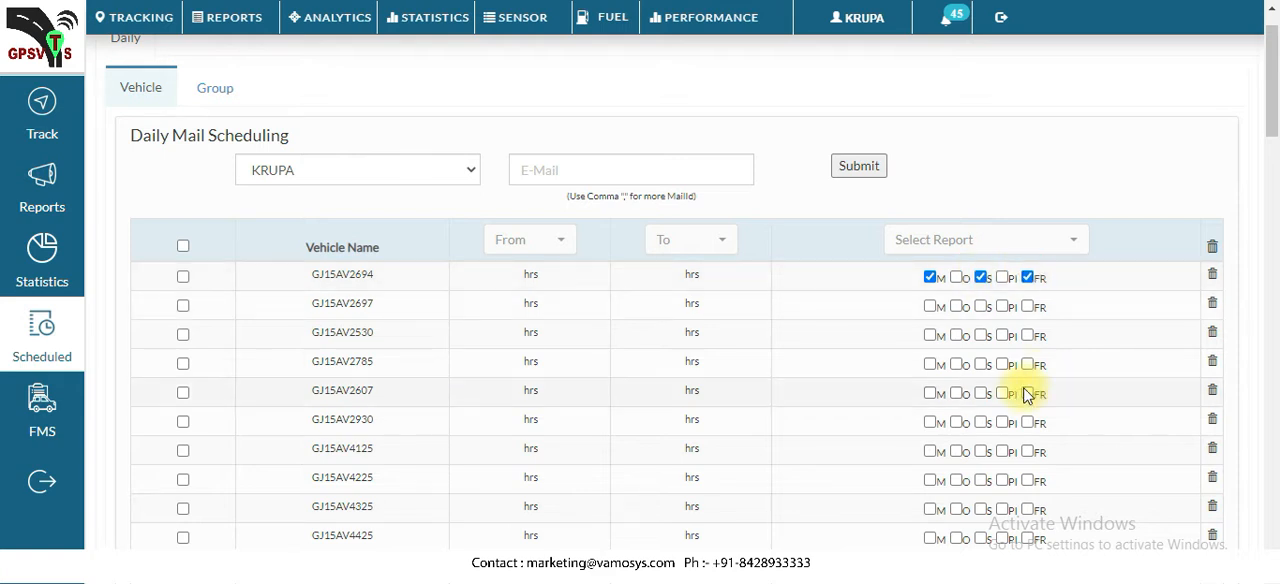
left_click(617, 167)
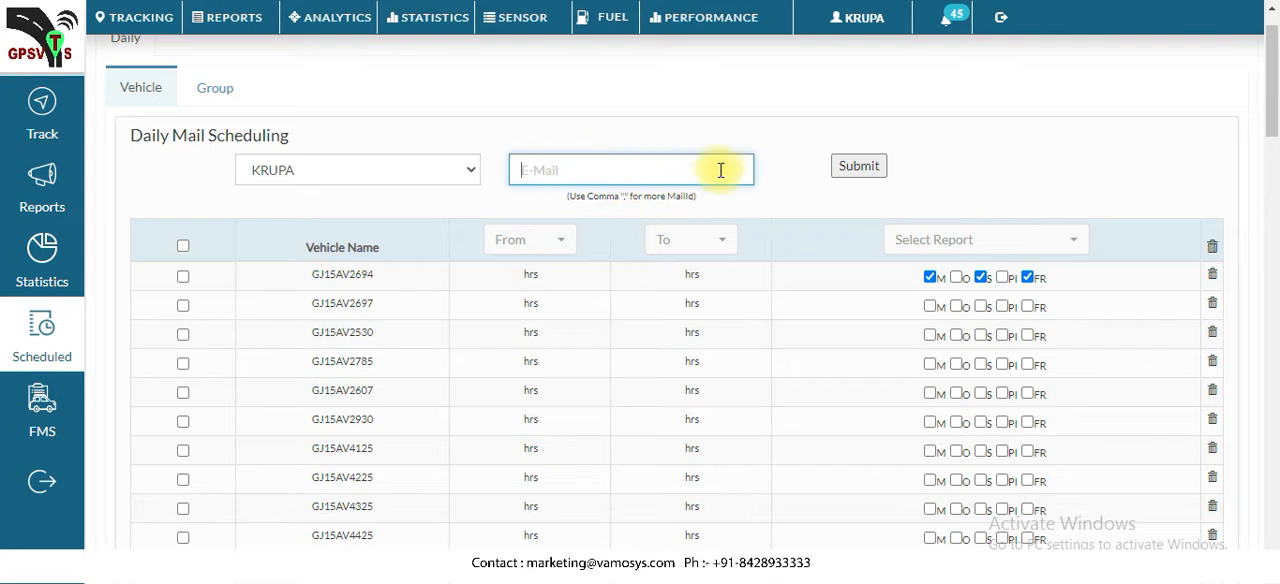
scroll(986, 177, "down", 1)
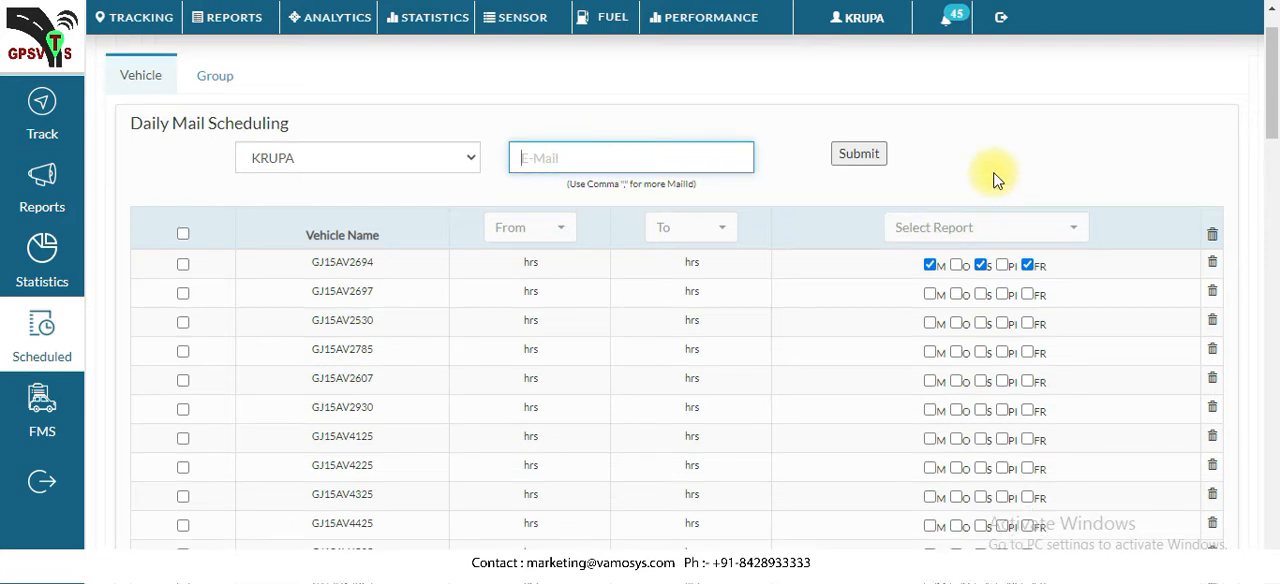
scroll(955, 240, "up", 1)
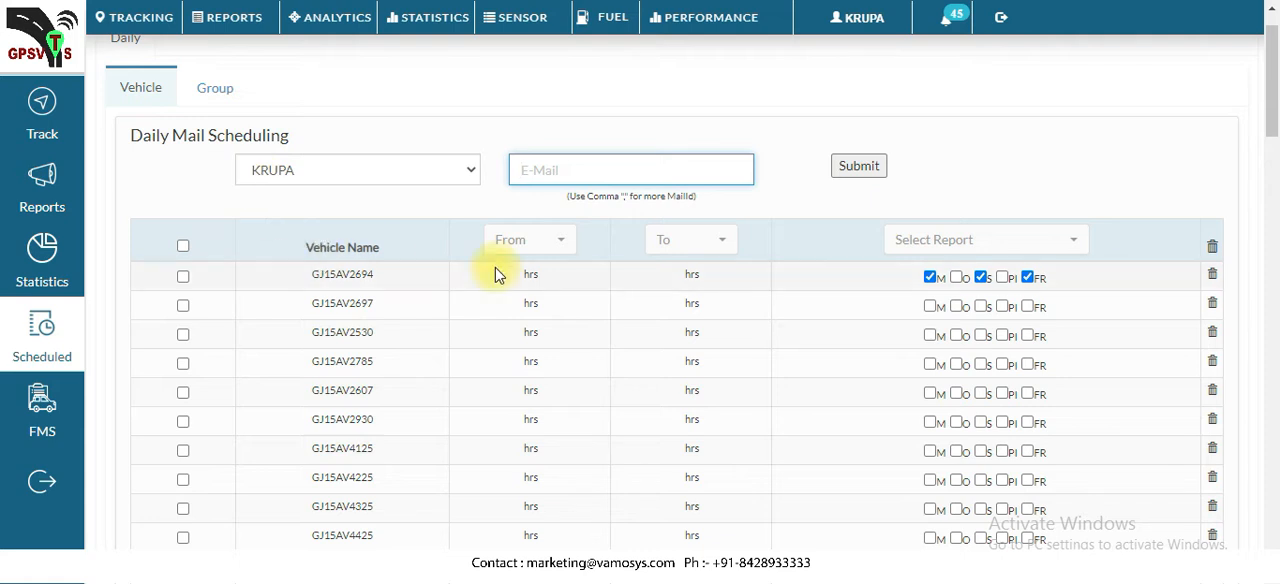
Open the group mail scheduling and select the only listed group
left_click(216, 92)
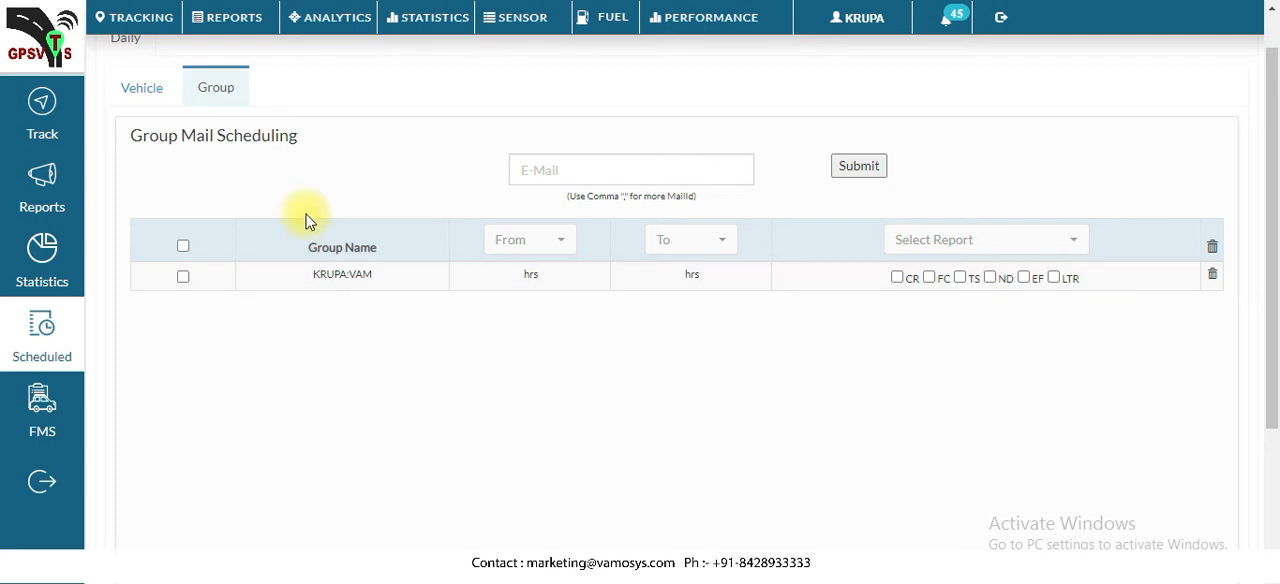
left_click(184, 278)
Examine the report types offered for group mail scheduling and compare the group schedule with the vehicle schedule
left_click(974, 240)
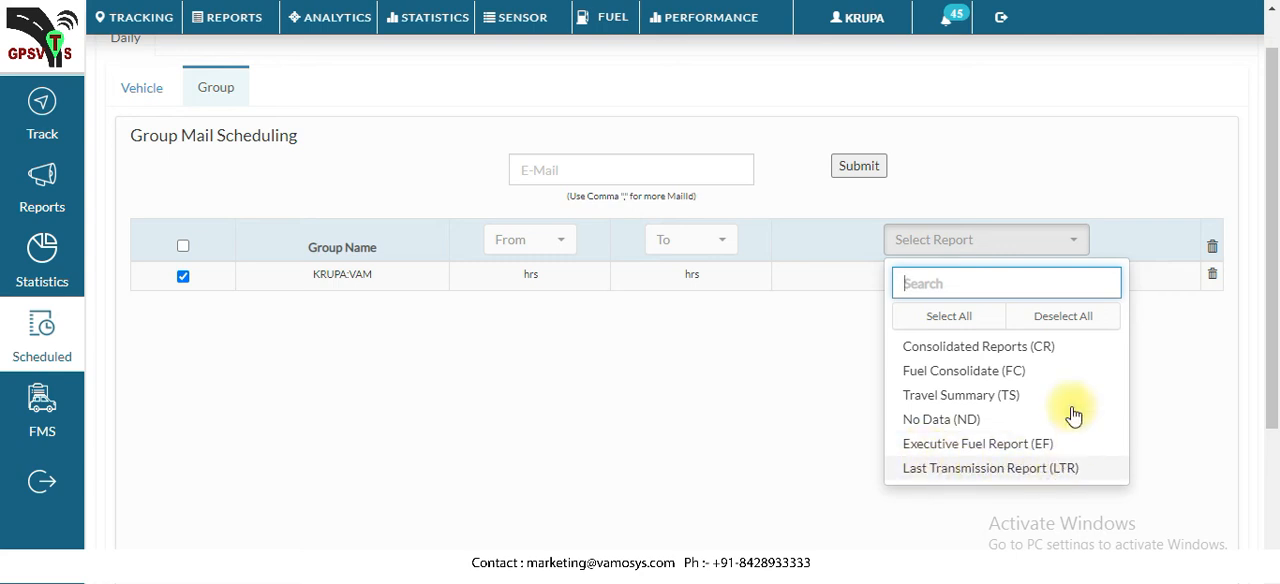
left_click(1180, 1)
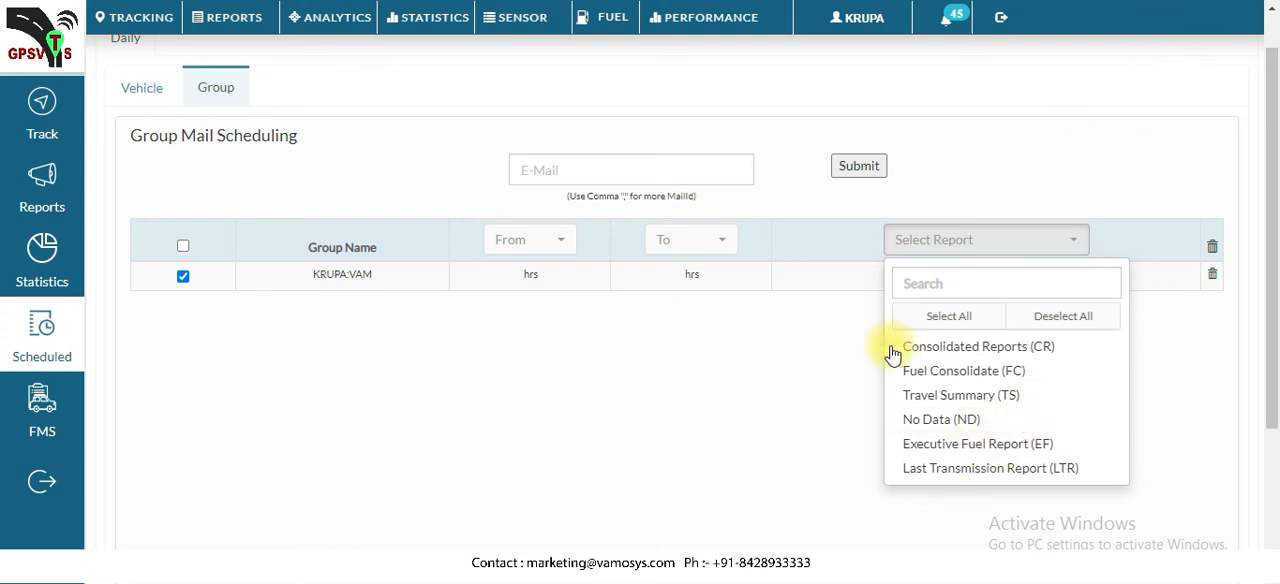
left_click(836, 410)
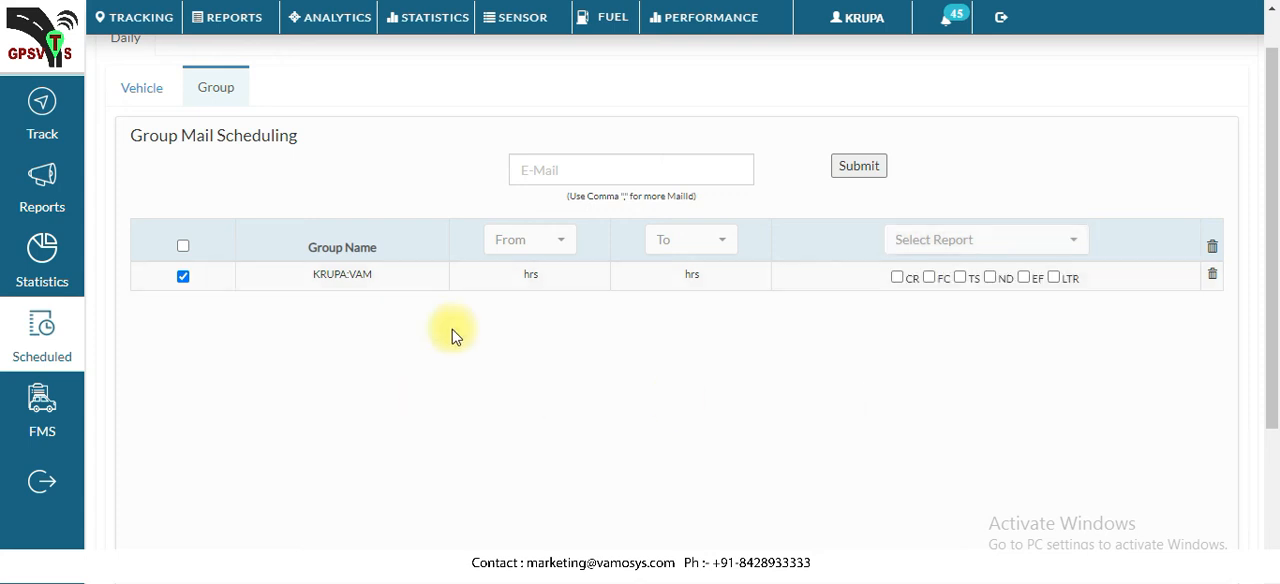
left_click(920, 246)
left_click(920, 246)
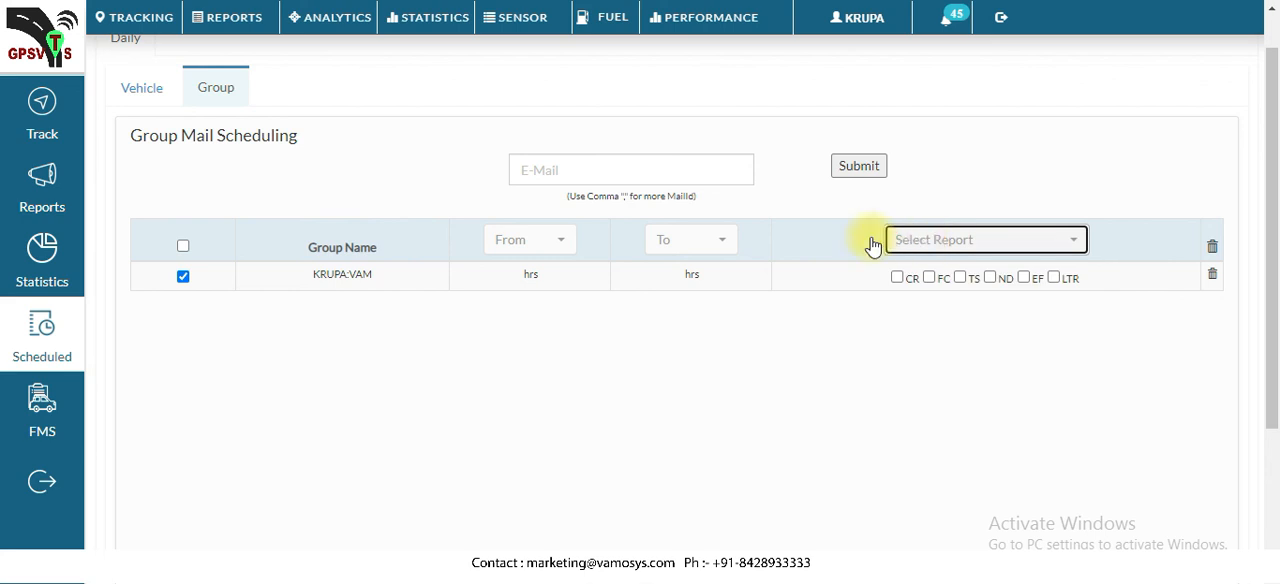
left_click(130, 90)
left_click(222, 96)
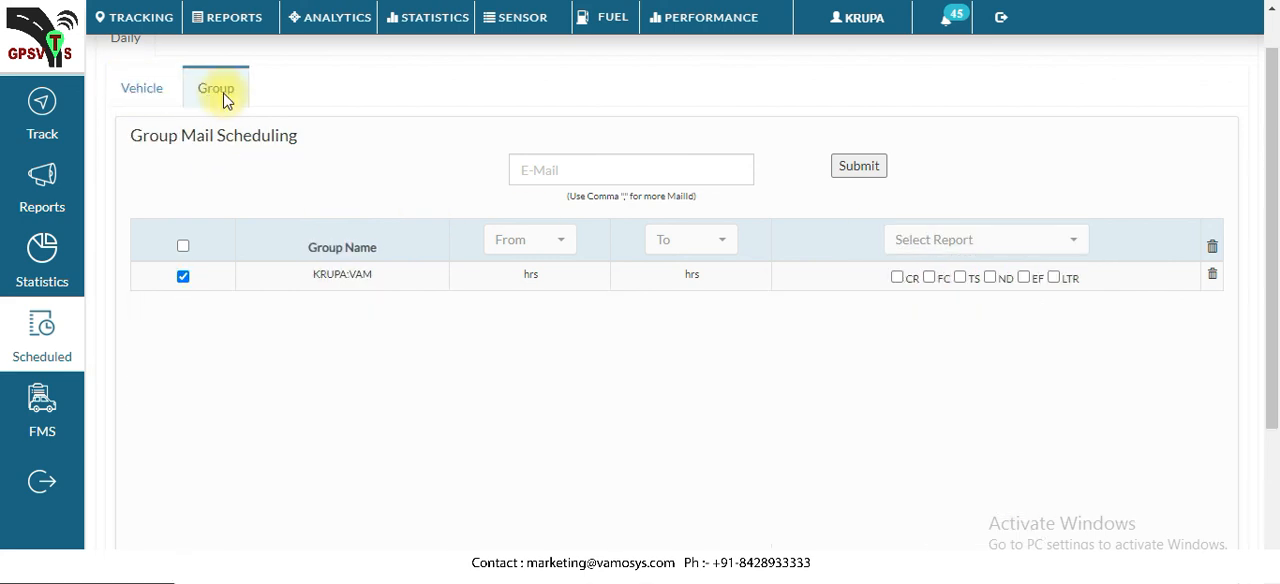